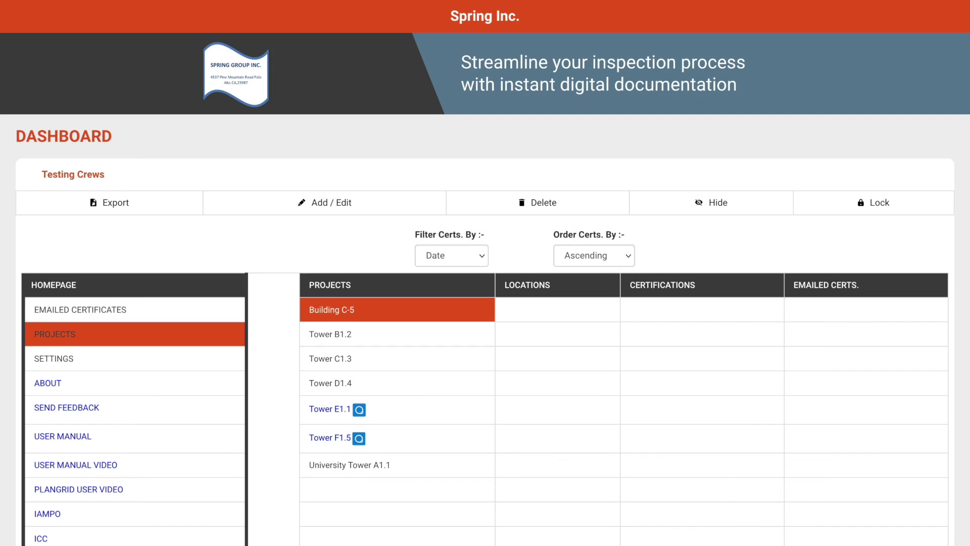
# - Create the project 'University Tower A1.2' in an empty row, declining to add it to Plangrid
pyautogui.click(501, 514)
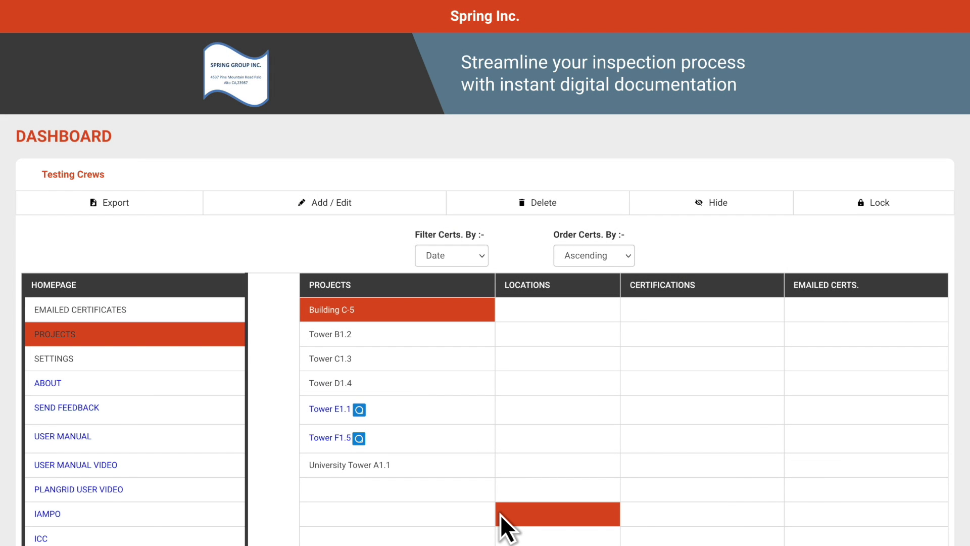
pyautogui.click(462, 489)
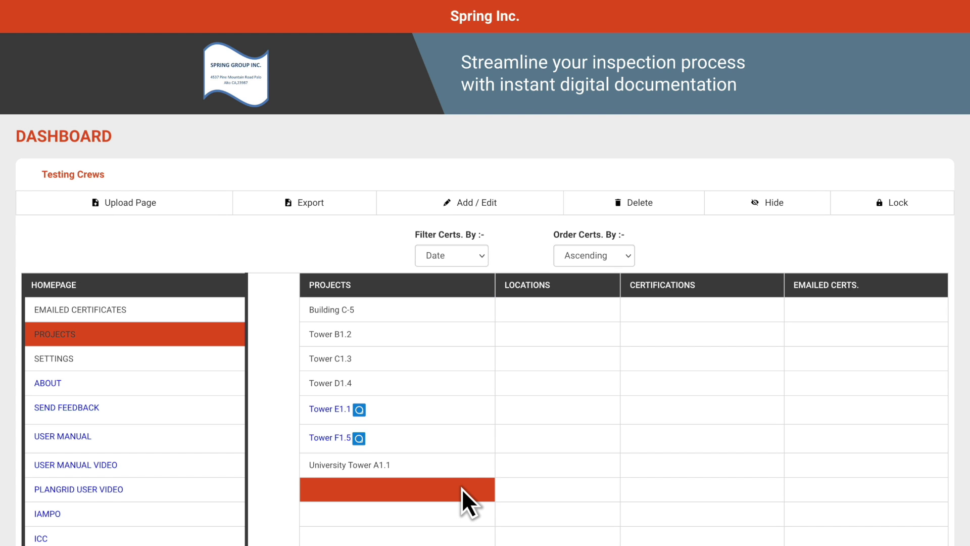
pyautogui.click(487, 204)
pyautogui.write('University Tower')
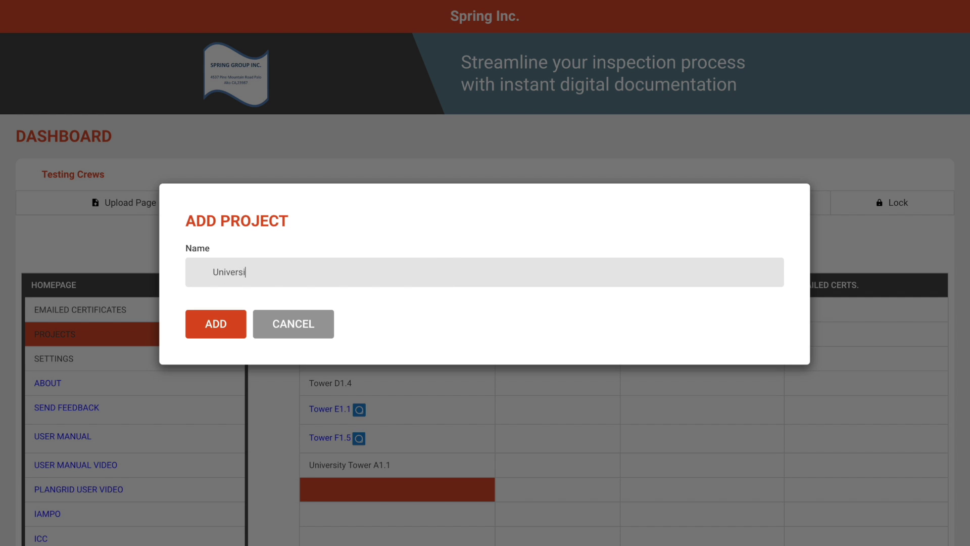
pyautogui.write(' A1.2')
pyautogui.click(227, 323)
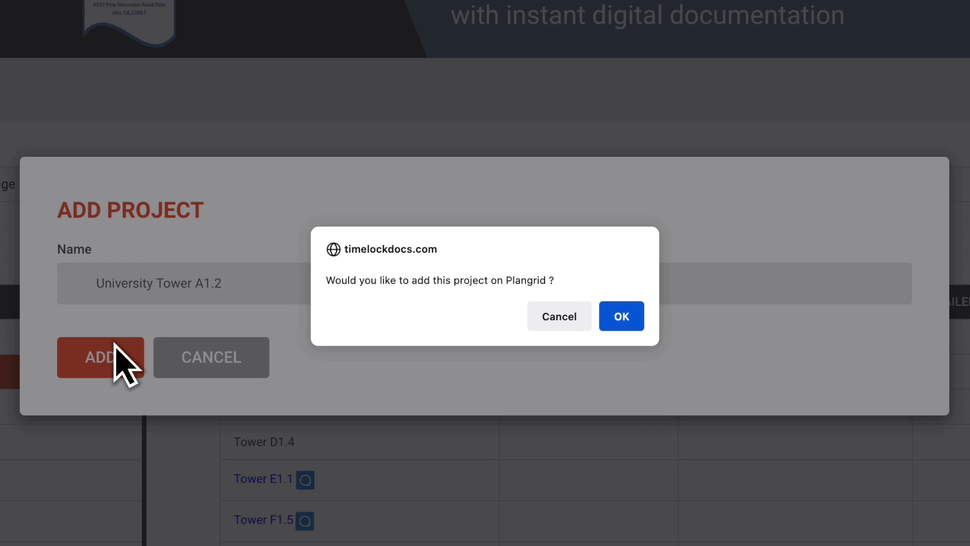
pyautogui.click(569, 323)
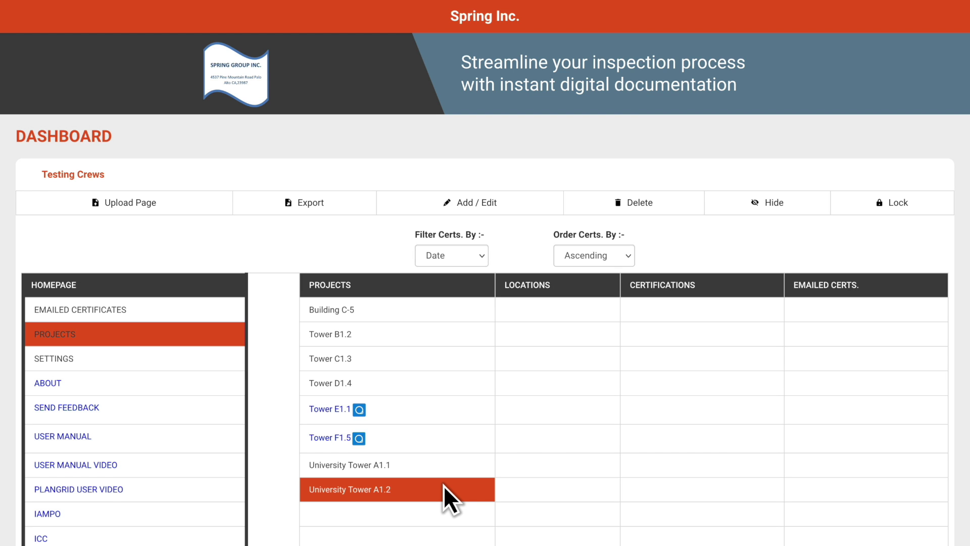
# - Add the location 'Level 4' with the supervisor's e-mail address as its recipient
pyautogui.click(538, 317)
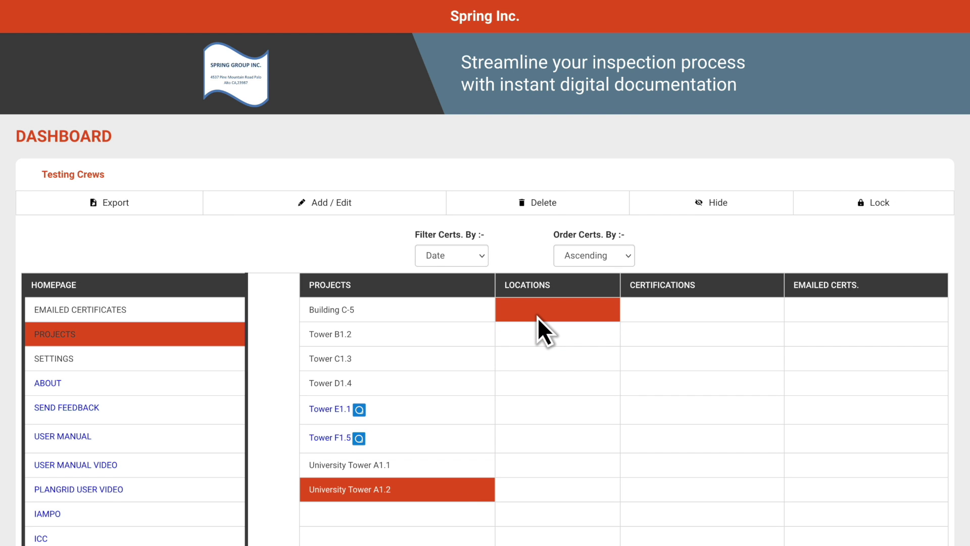
pyautogui.click(349, 207)
pyautogui.write('Level 4')
pyautogui.click(229, 323)
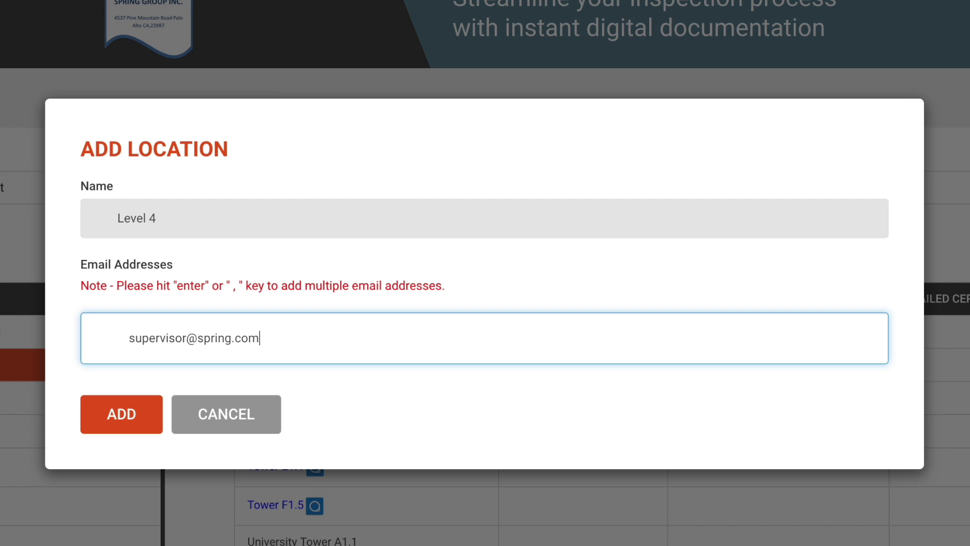
pyautogui.press('Return')
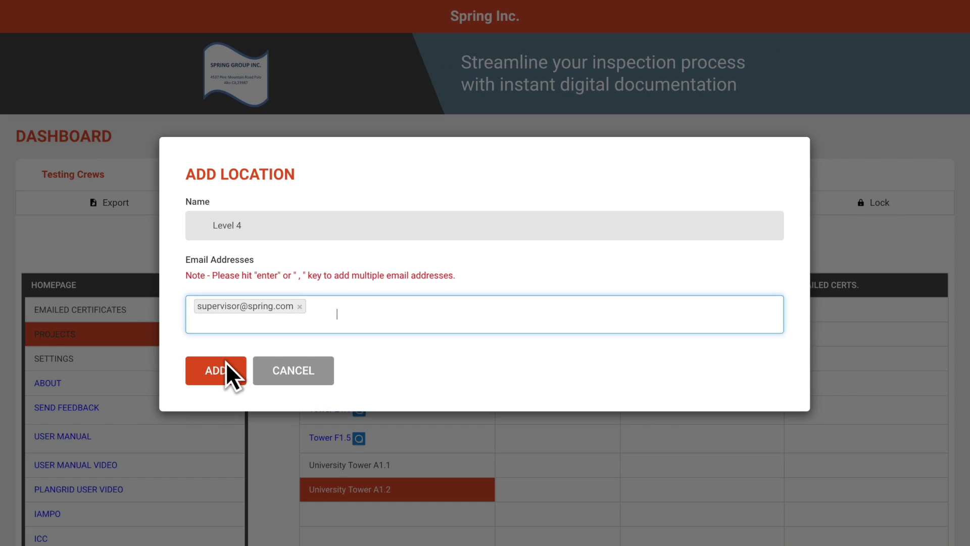
pyautogui.click(135, 417)
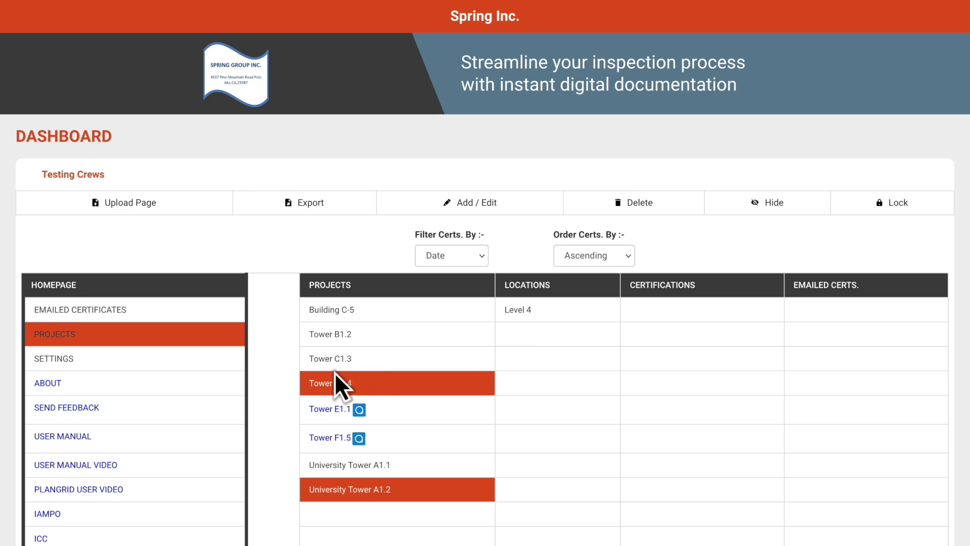
# - Start a new Level 4 inspection certificate headed 'Heating Water Inspection'
pyautogui.click(539, 305)
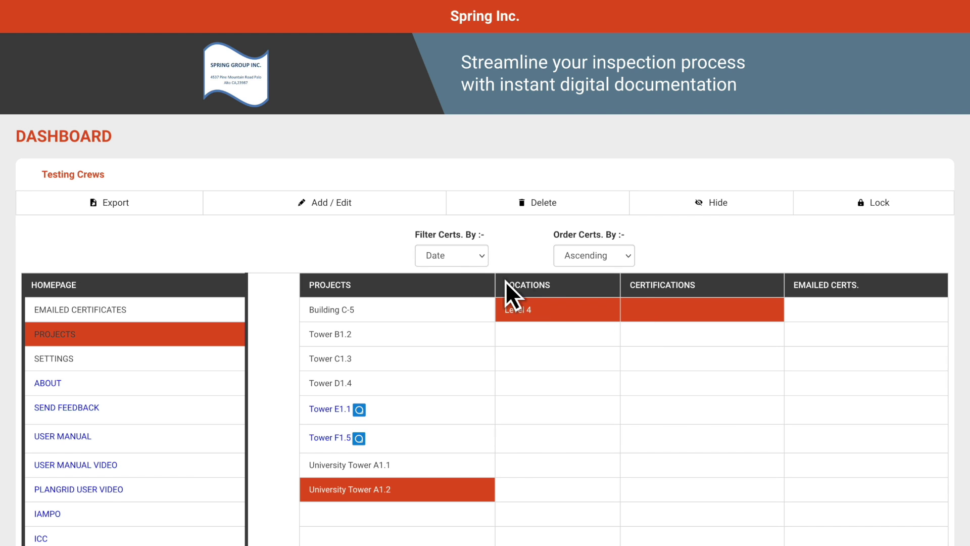
pyautogui.click(333, 205)
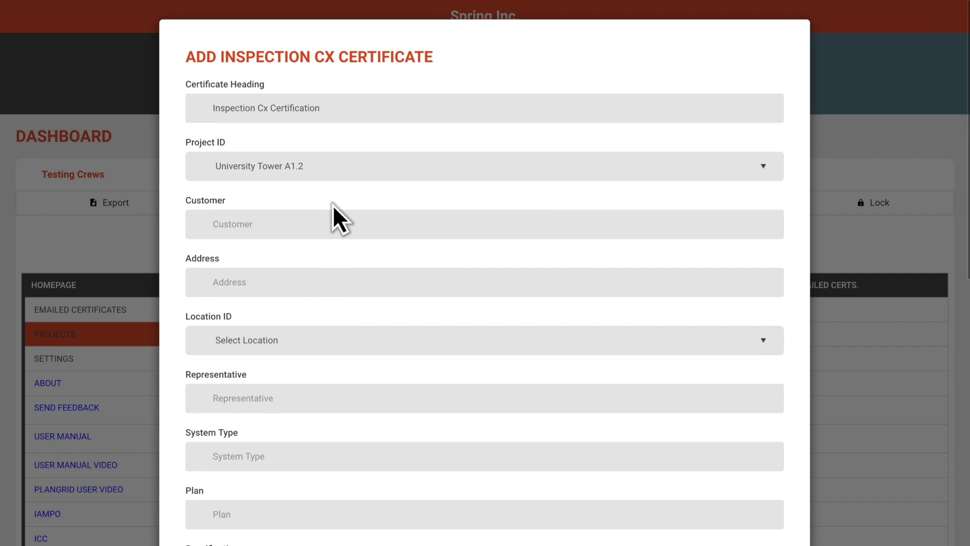
pyautogui.tripleClick(347, 106)
pyautogui.write('Heating Water Inspection')
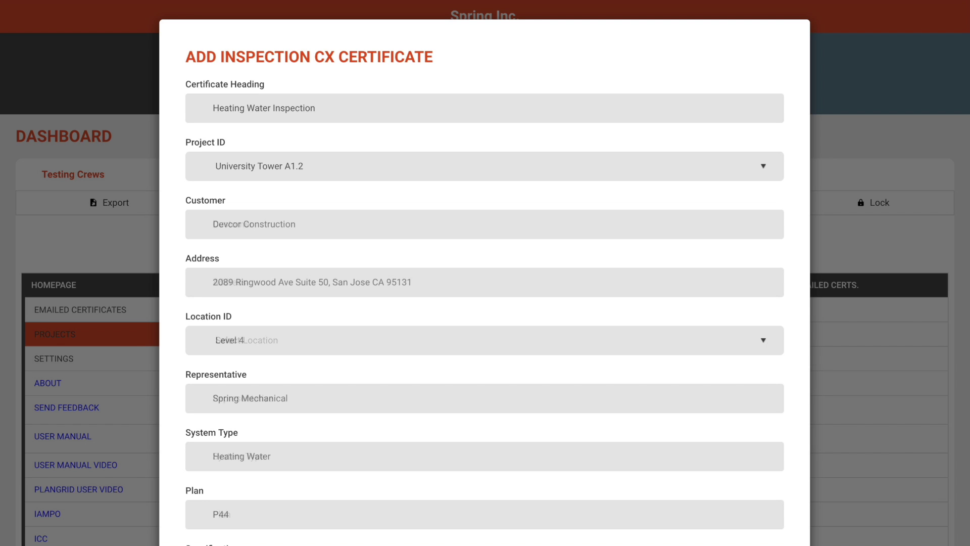
# - Tag the certificate with International Mechanical Code 2021
pyautogui.scroll(-10, 485, 273)
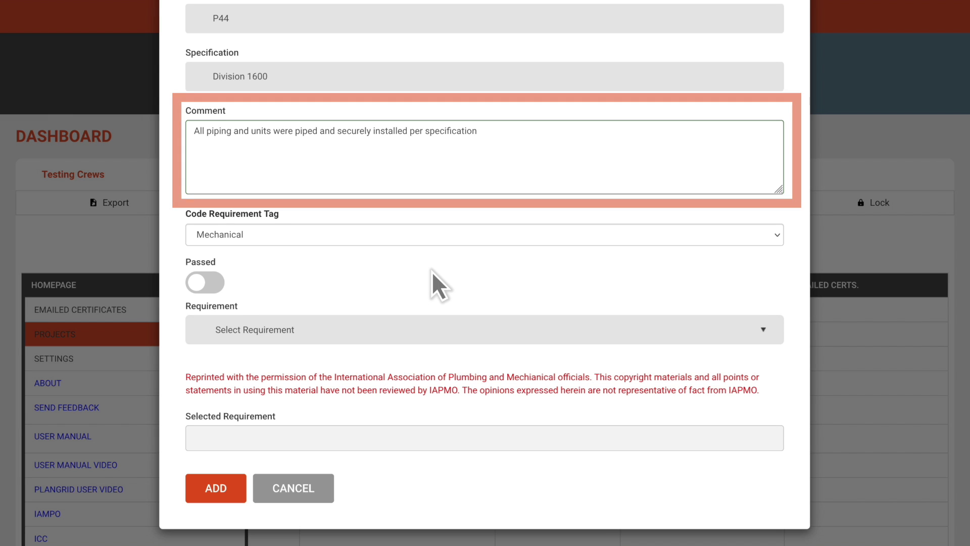
pyautogui.click(382, 242)
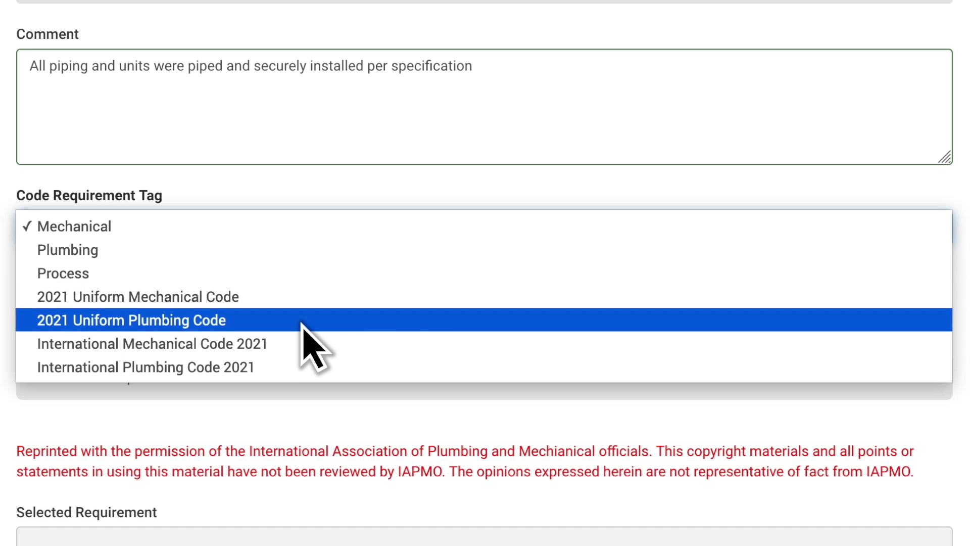
pyautogui.click(297, 344)
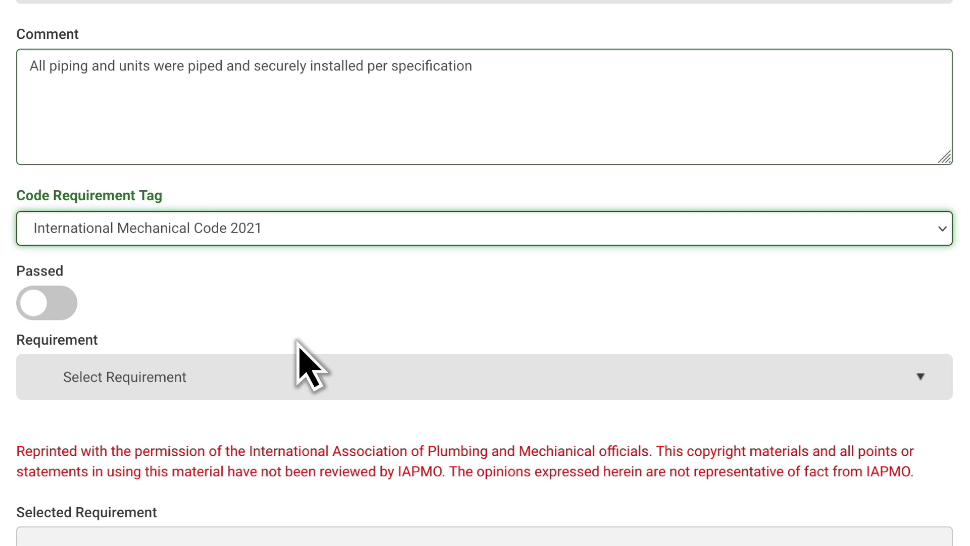
# - Mark the inspection Passed with the ALL HYDRONIC HEATING WATER requirement
pyautogui.scroll(1, 296, 368)
pyautogui.click(59, 344)
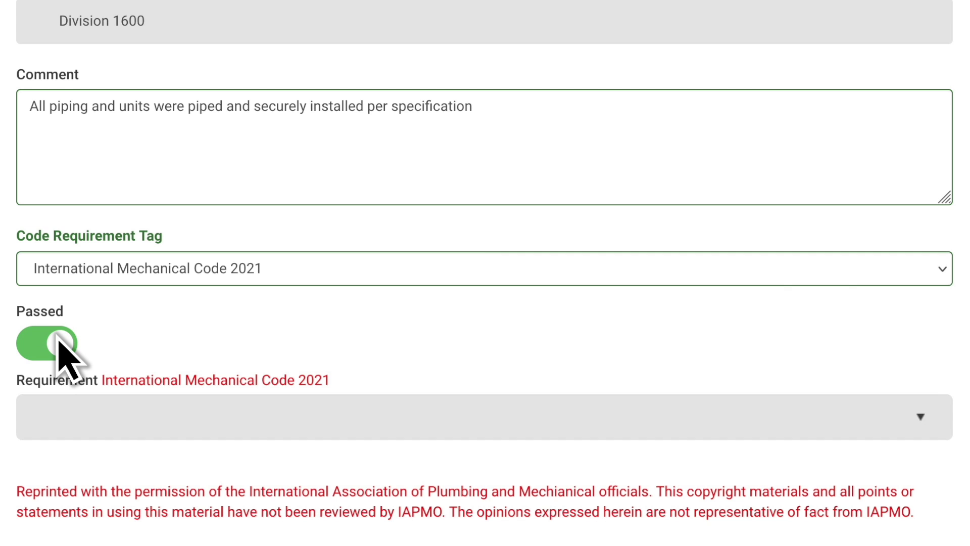
pyautogui.click(109, 419)
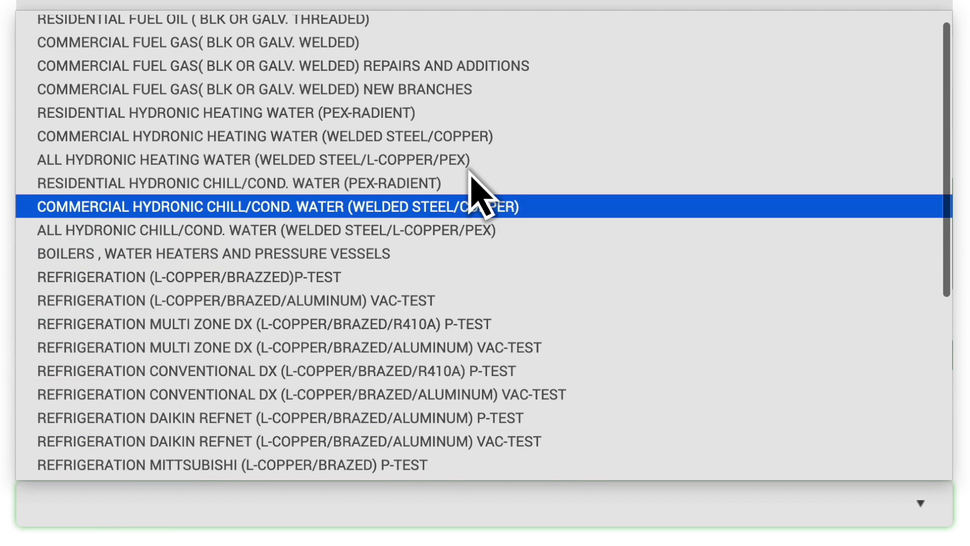
pyautogui.click(489, 161)
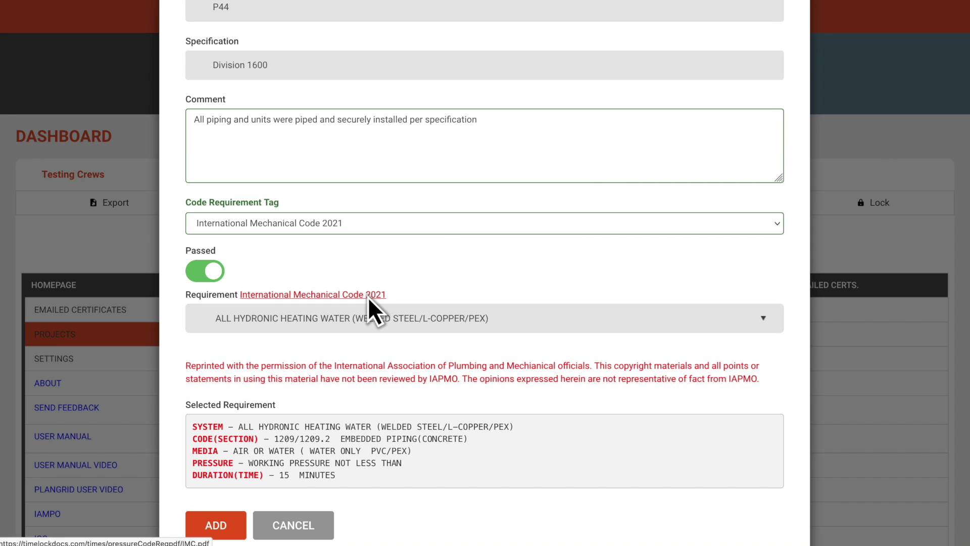
# - Open the International Mechanical Code 2021 reference PDF, then close it to return to the certificate
pyautogui.click(368, 296)
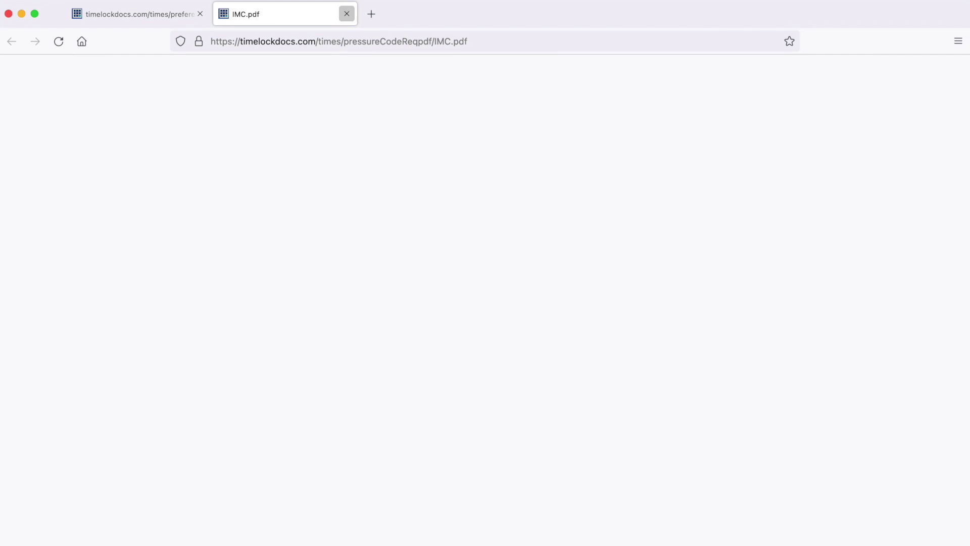
pyautogui.click(347, 14)
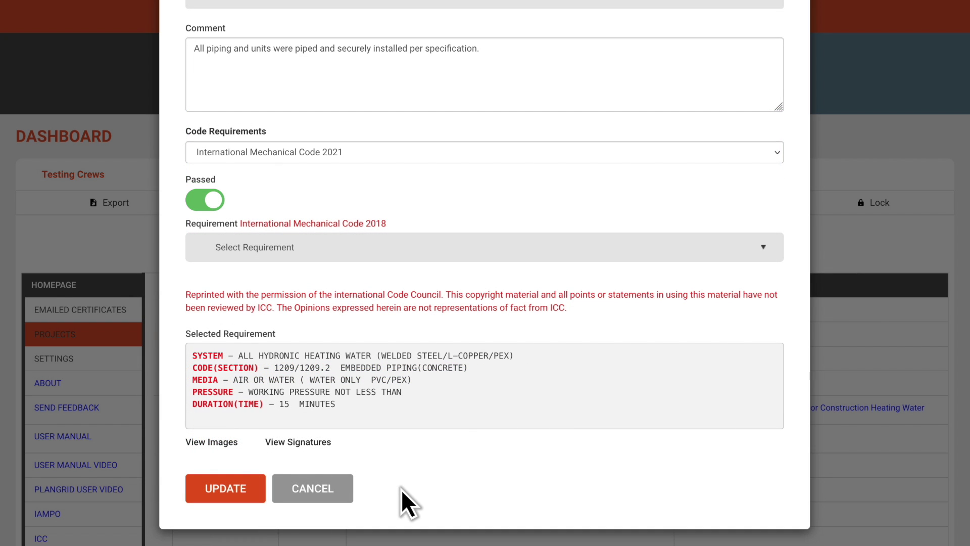
# - Check the certificate's images, then read the emailed Heating Water certificate PDF and close it
pyautogui.click(231, 439)
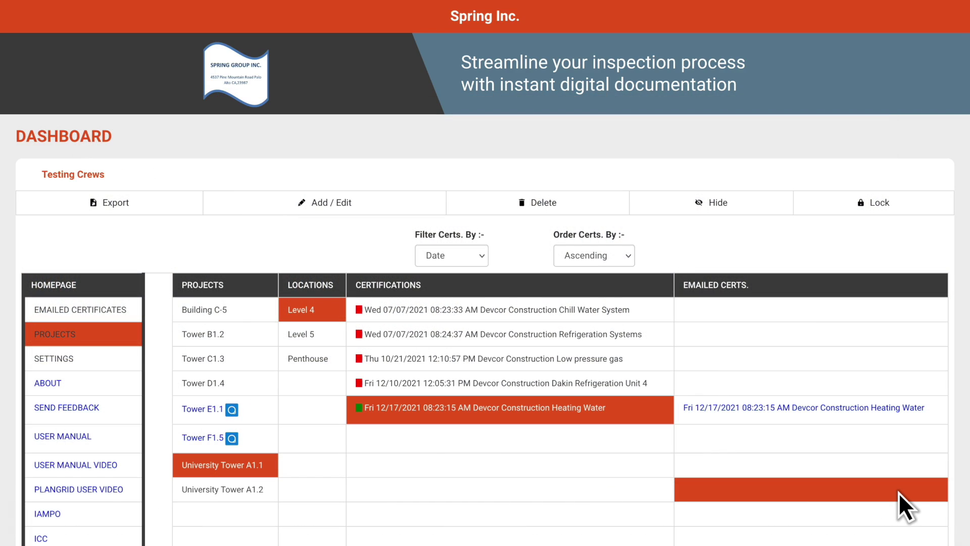
pyautogui.click(838, 407)
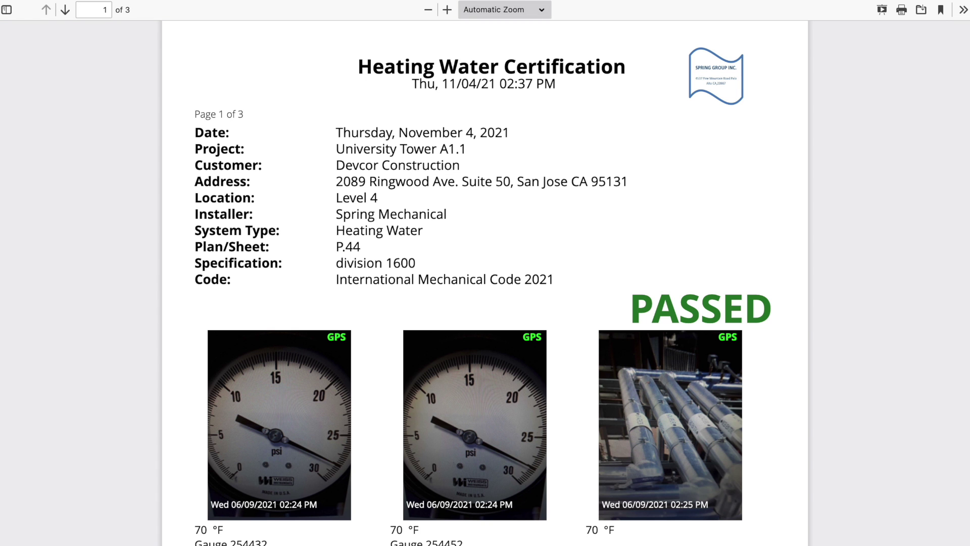
pyautogui.scroll(-10, 485, 283)
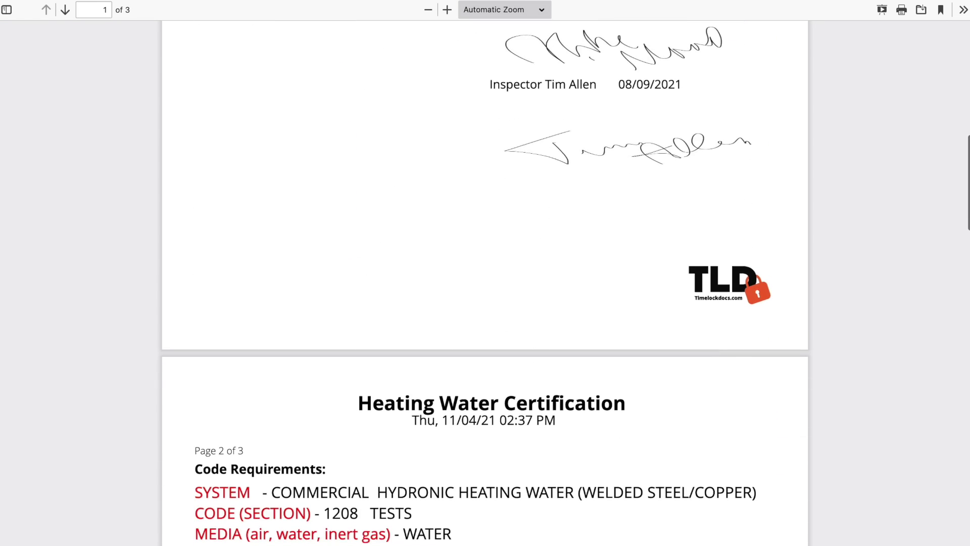
pyautogui.click(344, 13)
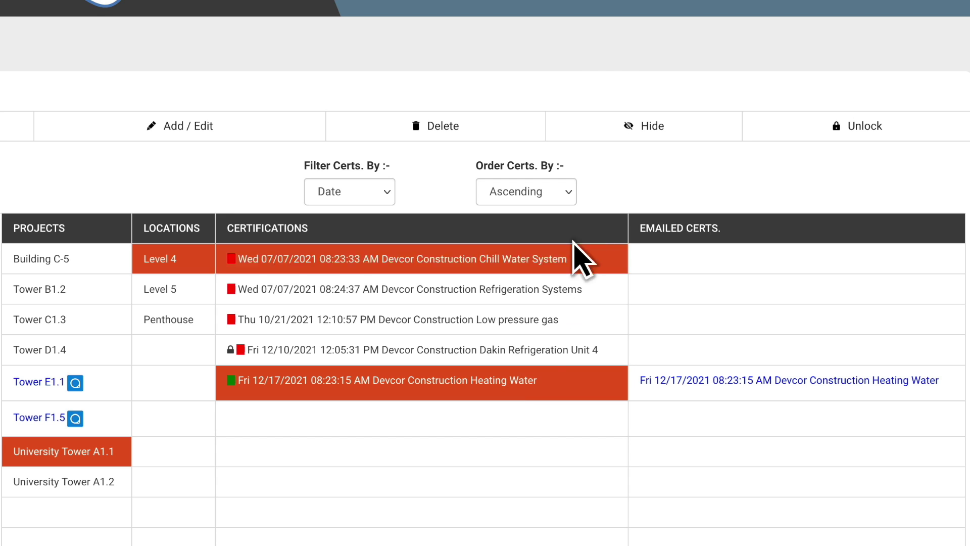
# - Hide the Fri 12/17/2021 Heating Water certificate and confirm the alert
pyautogui.click(651, 130)
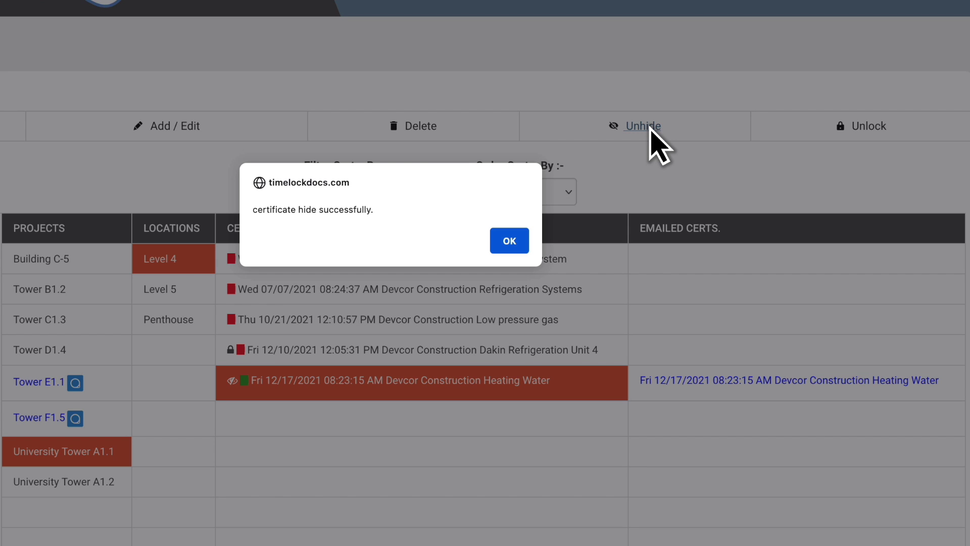
pyautogui.click(503, 244)
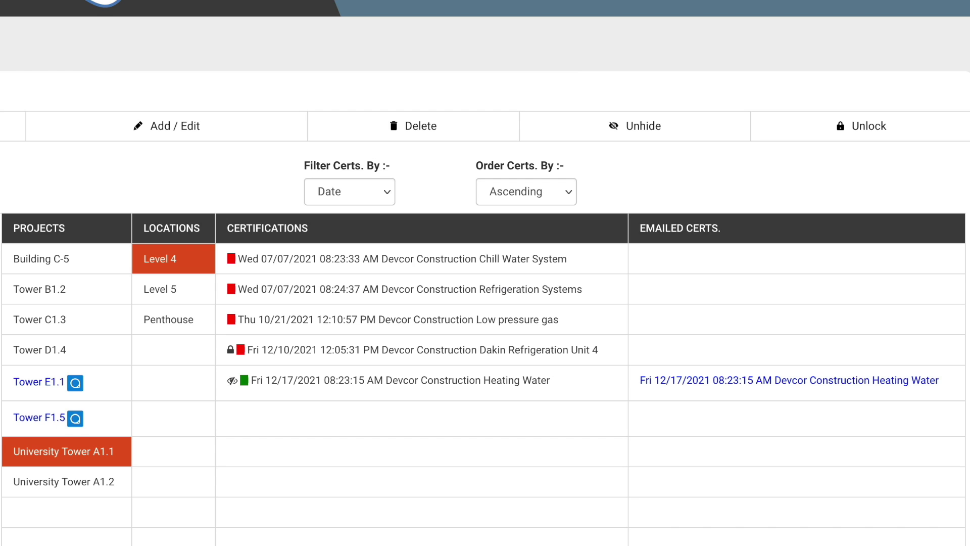